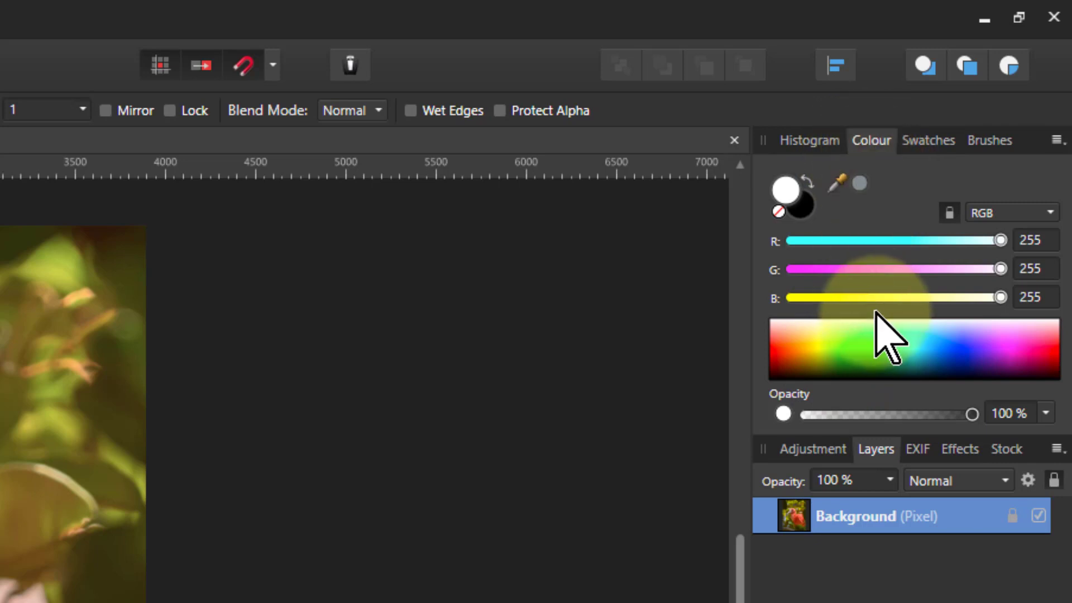
Pick a blue from the spectrum and raise green to 168 for primary colour RGB 59, 168, 255.
click(883, 346)
click(951, 357)
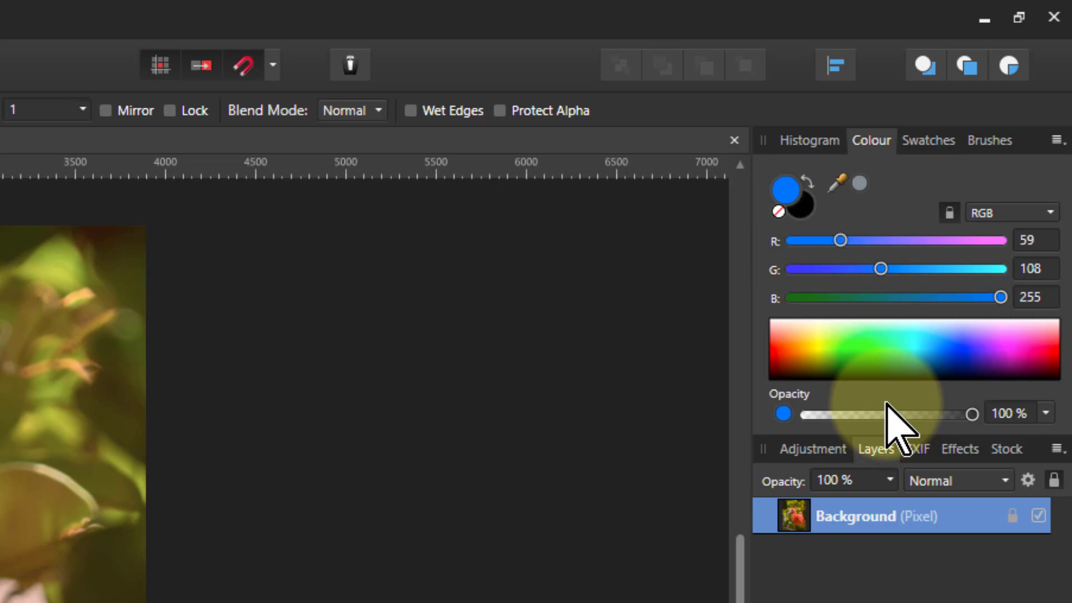
drag(881, 269, 930, 269)
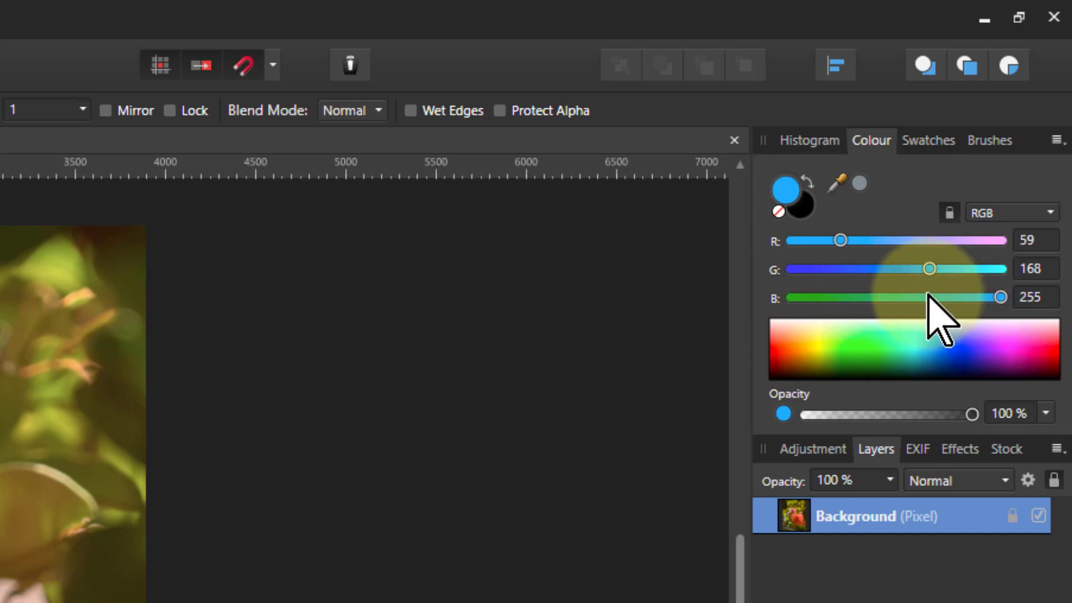
Show the Swatches panel, switch it to the Greys palette, and reopen the palette list.
click(927, 141)
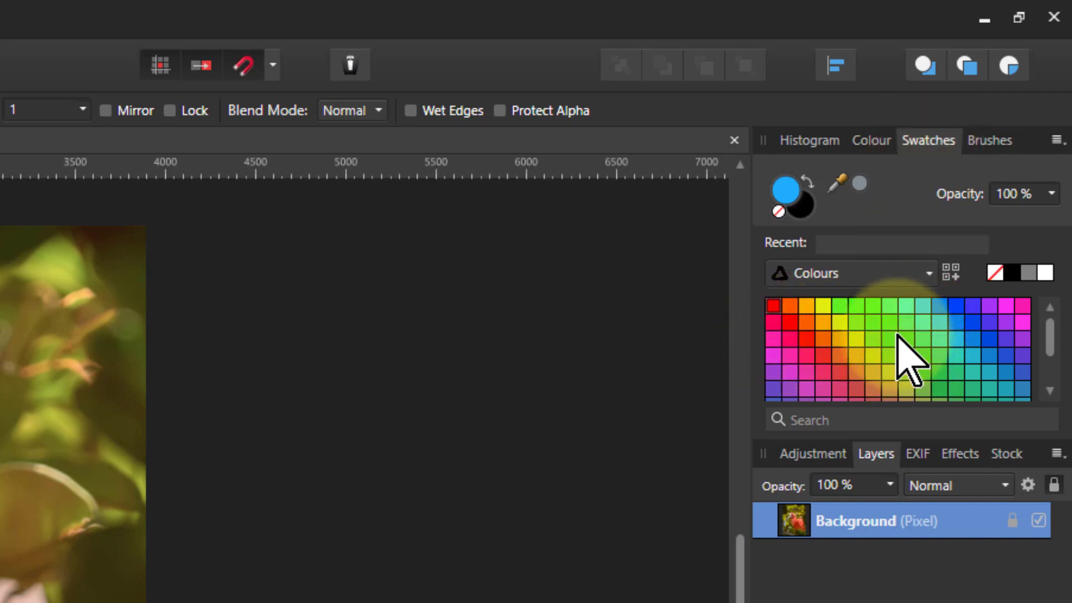
scroll(897, 335, down, 3)
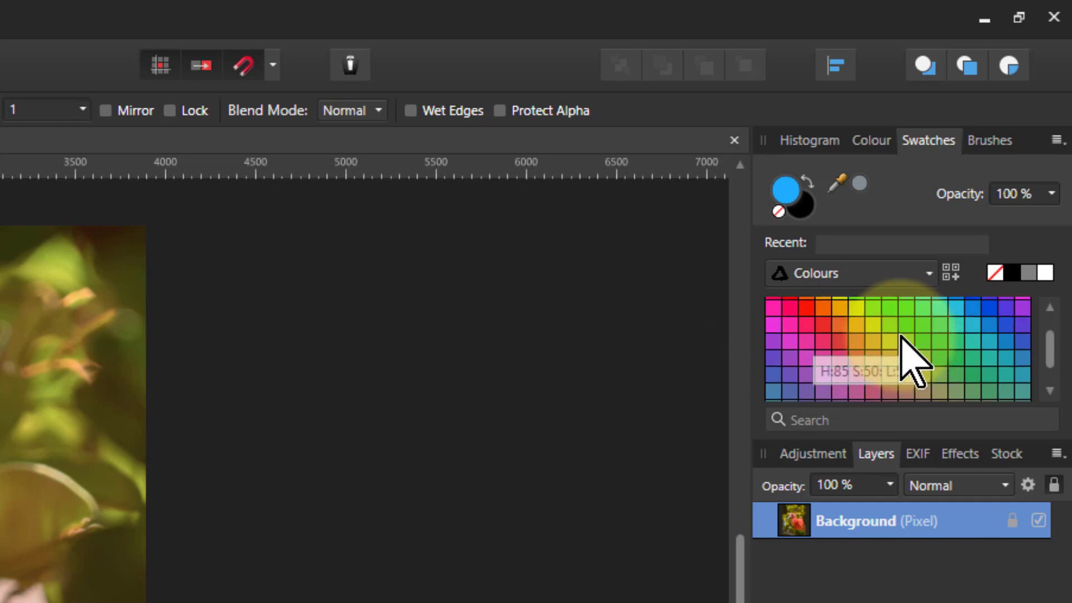
scroll(907, 360, up, 3)
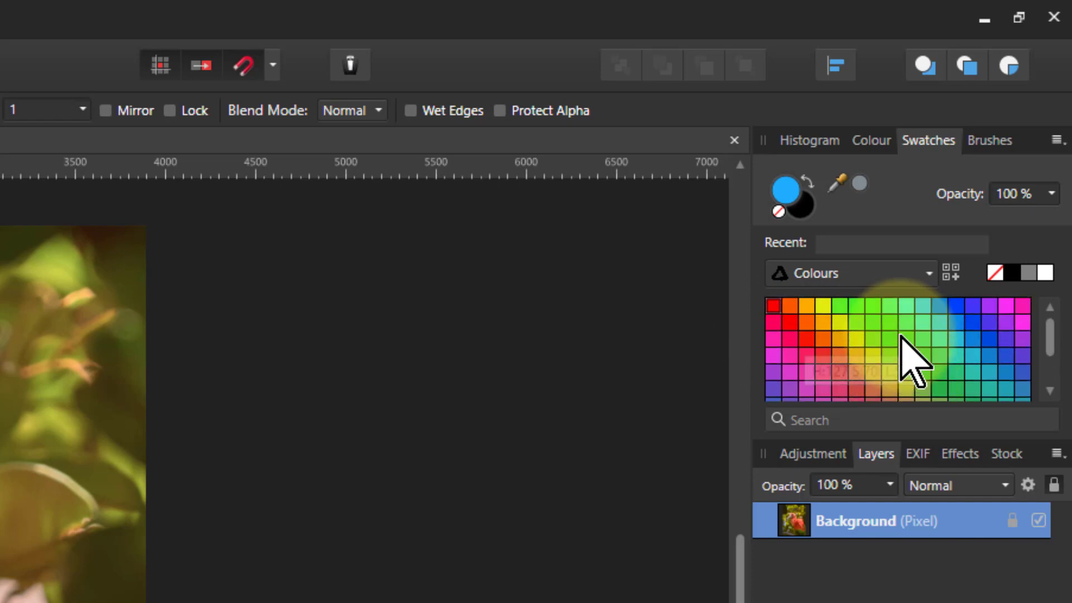
click(831, 283)
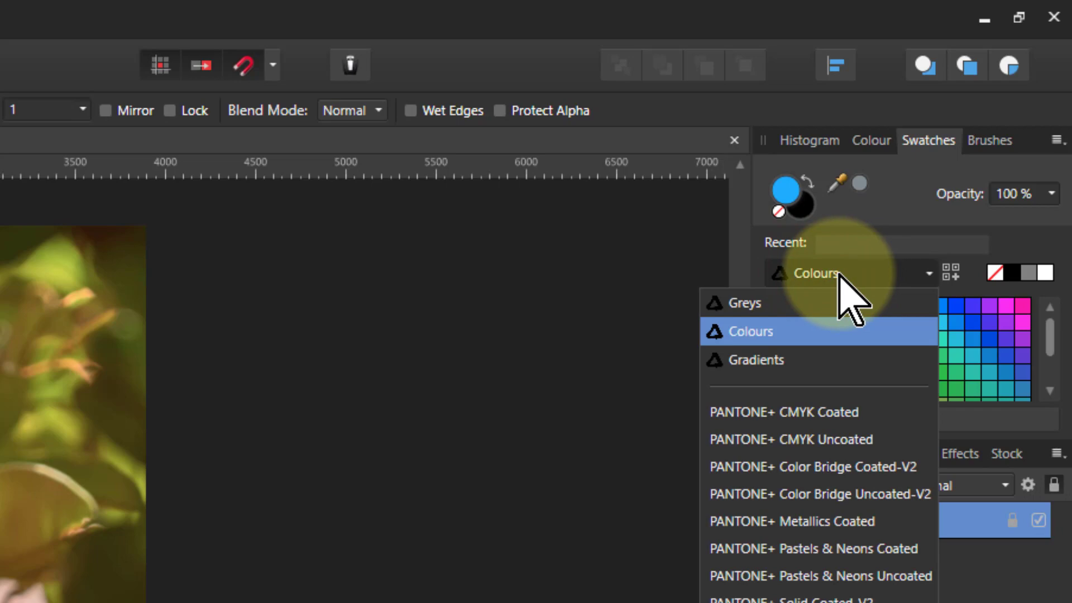
click(745, 306)
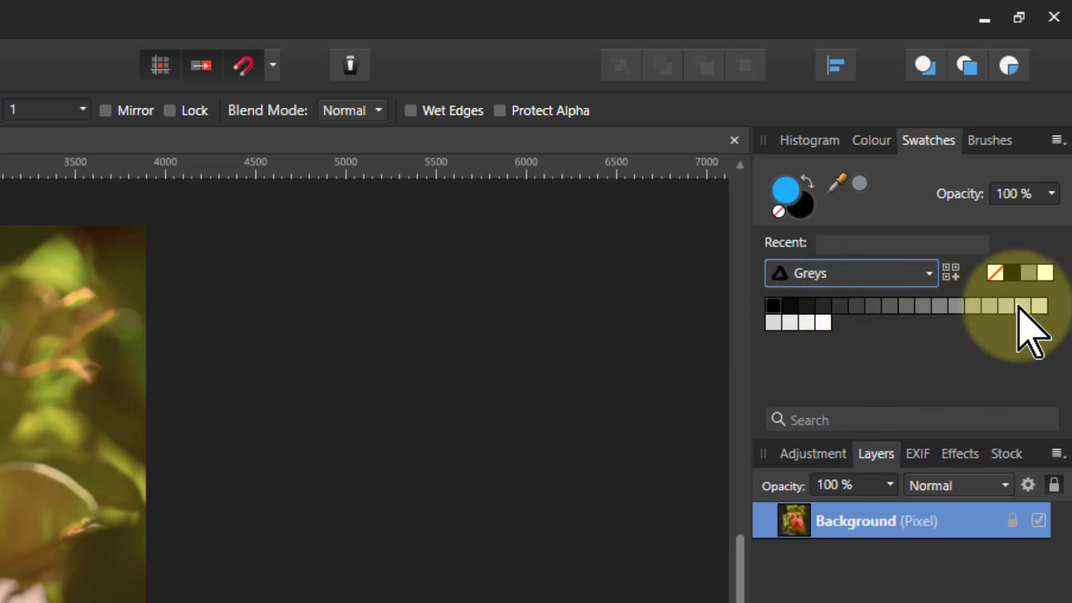
click(825, 271)
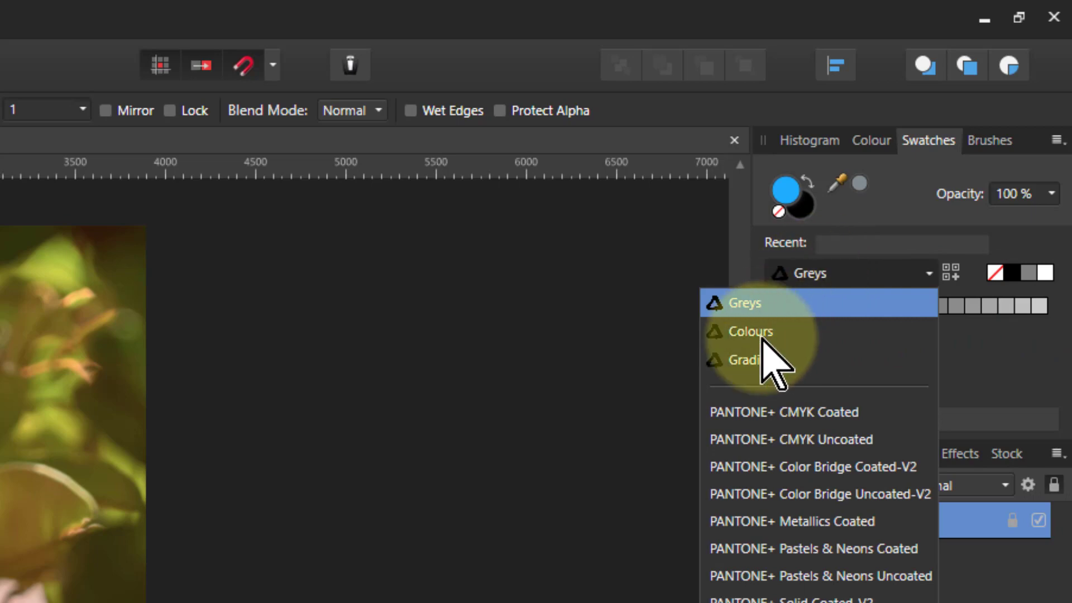
Scroll through the PANTONE+ CMYK Coated swatches, then switch back to the Colours palette.
click(789, 412)
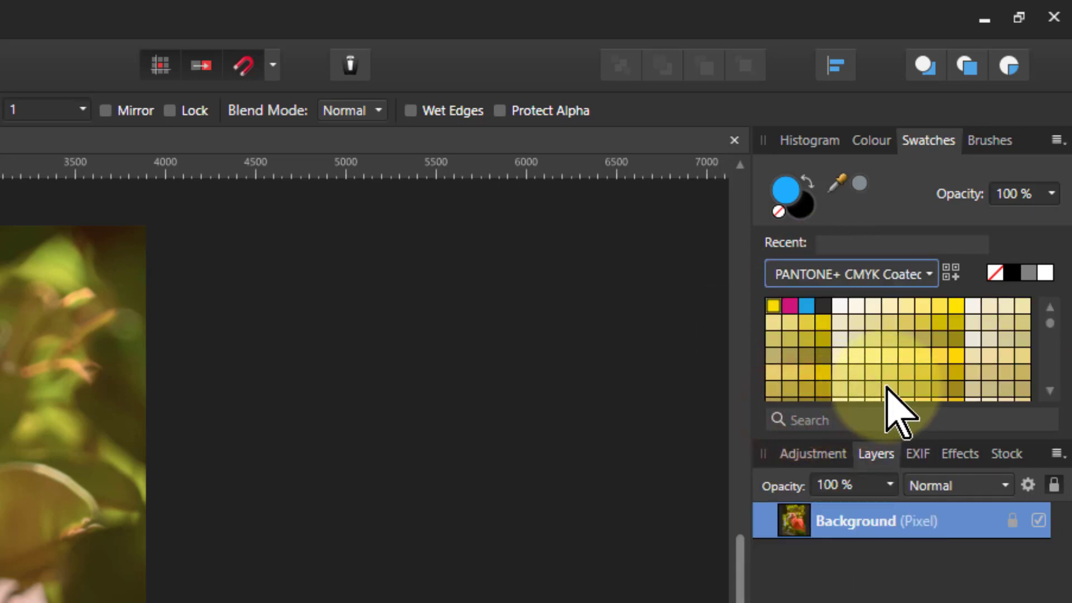
scroll(885, 391, down, 2)
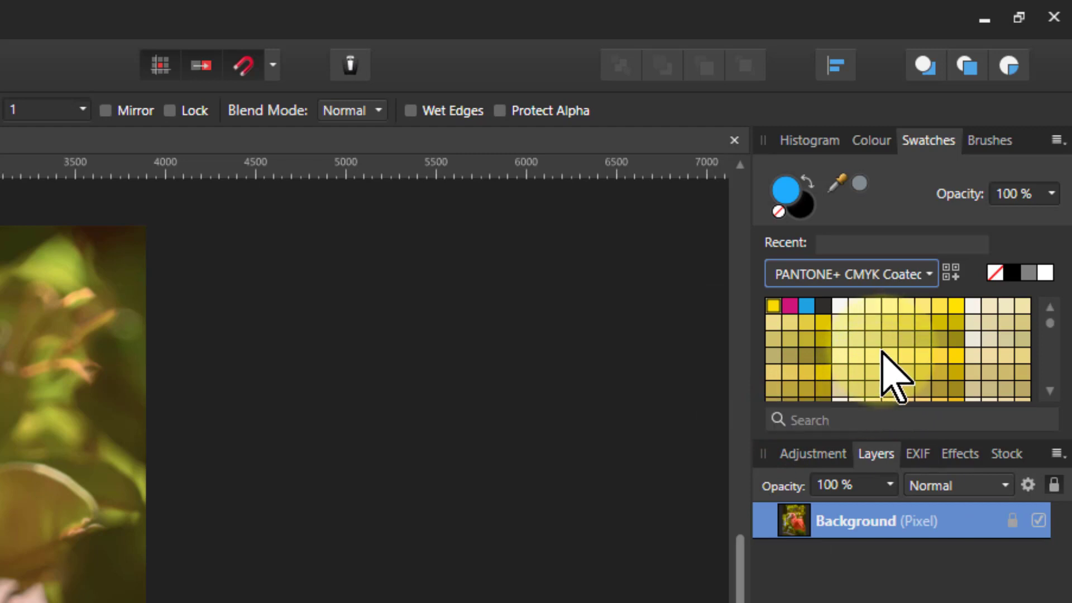
scroll(878, 355, down, 5)
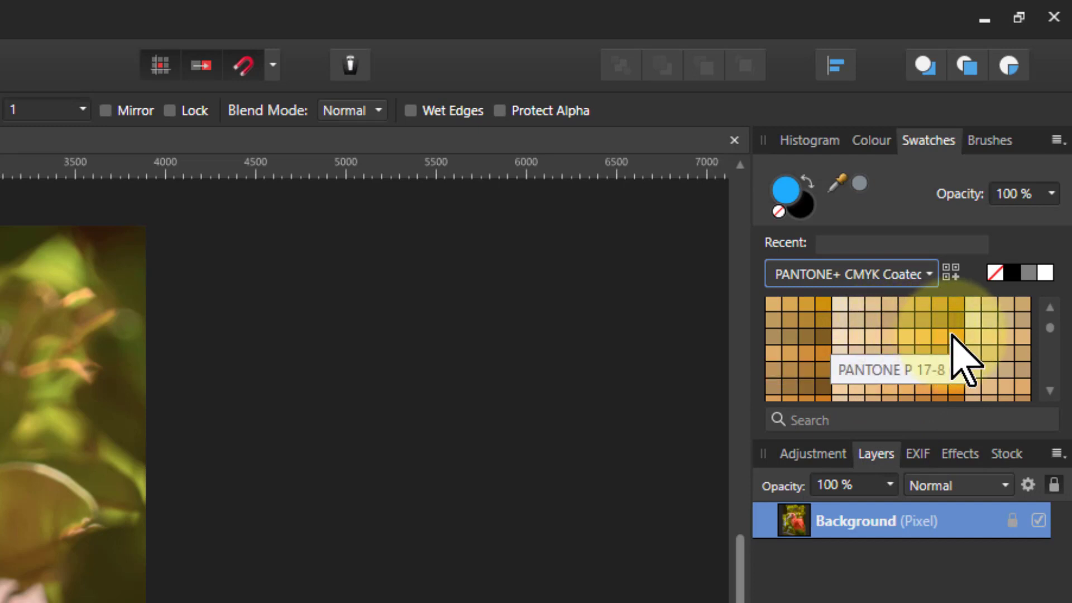
click(814, 270)
click(780, 332)
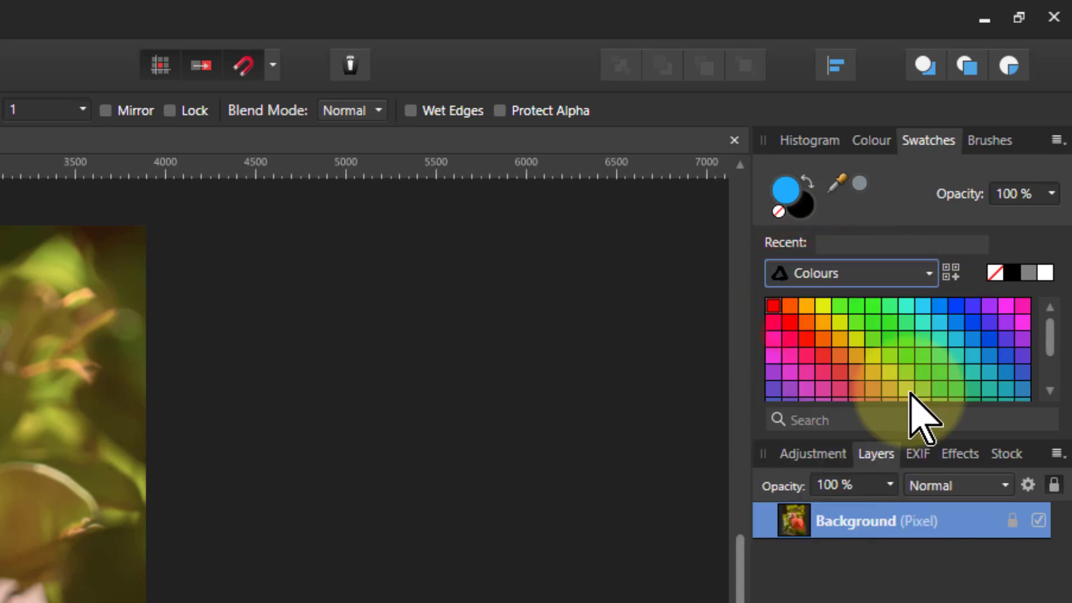
Choose the orange swatch, set brush opacity to 25 %, and sample a colour from the photo.
click(806, 326)
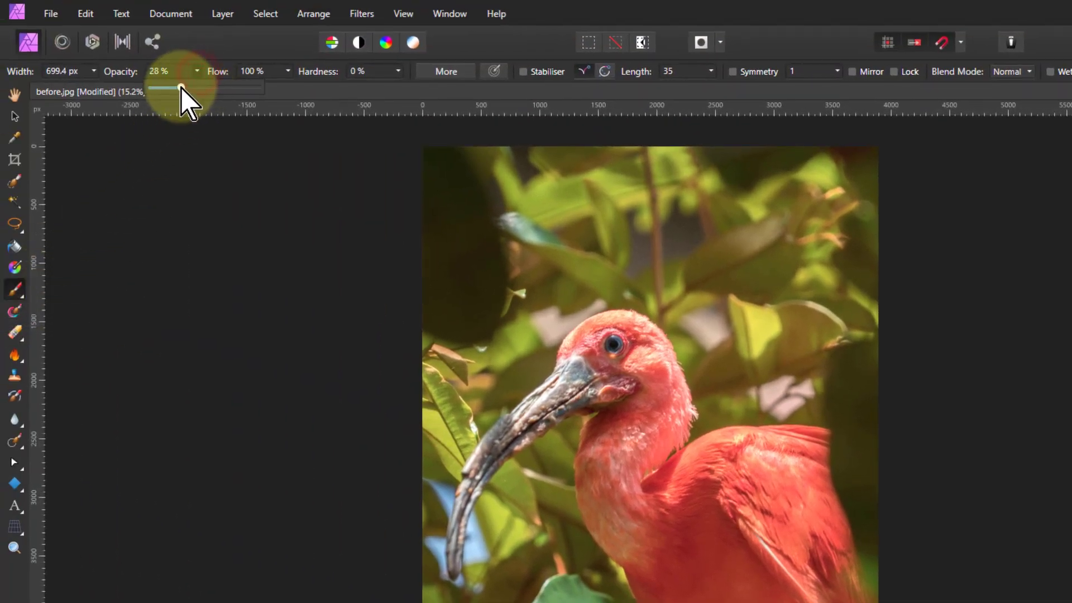
drag(181, 89, 179, 89)
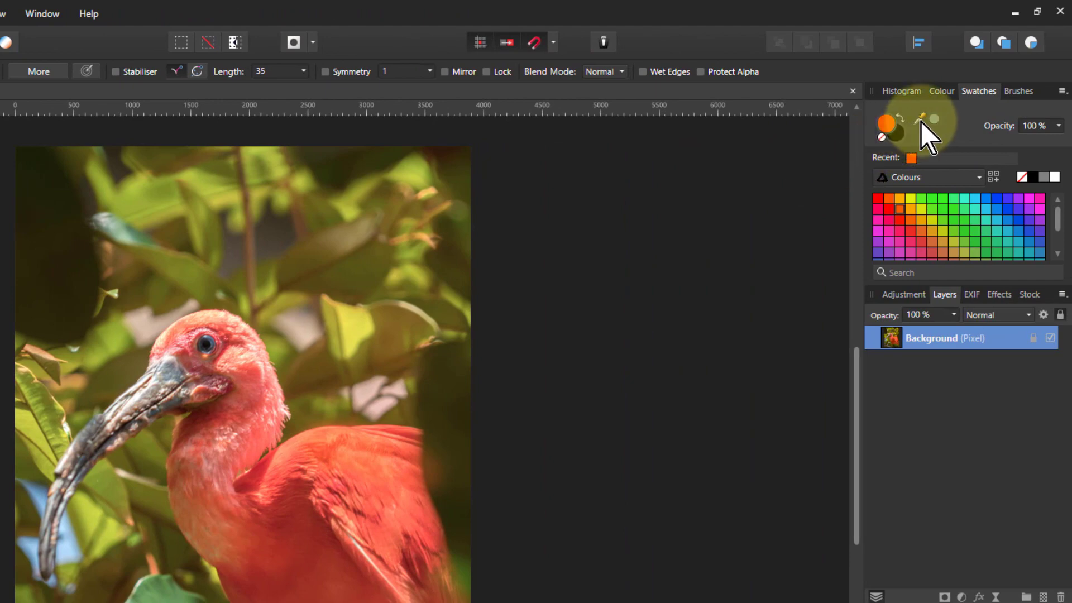
mouse_move(920, 121)
mouse_down()
mouse_move(676, 203)
mouse_move(400, 322)
mouse_move(171, 374)
mouse_move(178, 366)
mouse_up()
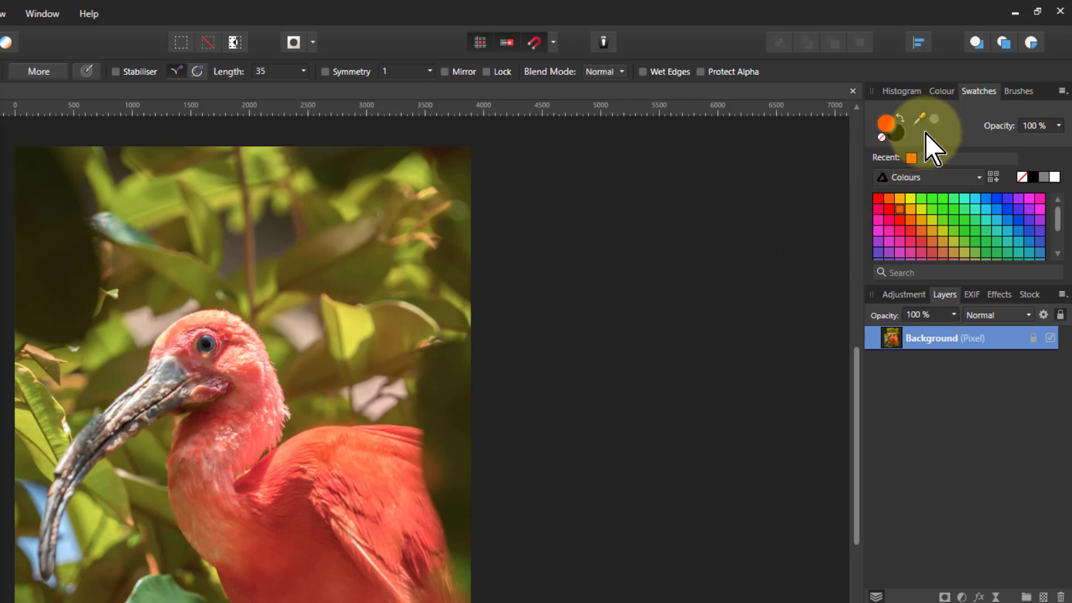
Make the sampled grey primary, test a stroke on the beak, undo it, then stroke the leaf.
click(934, 121)
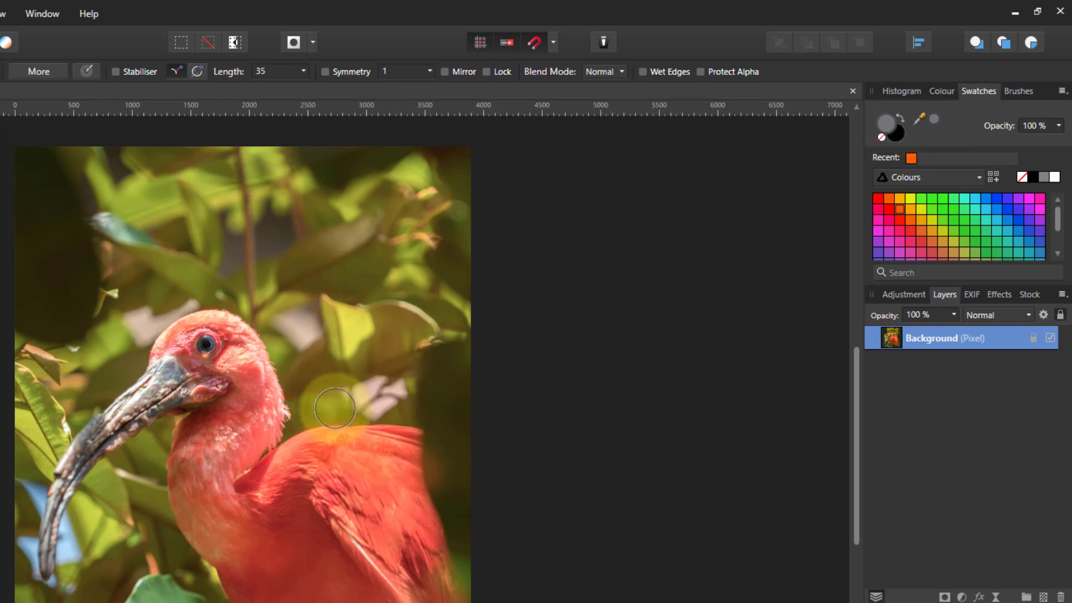
mouse_move(165, 430)
mouse_down()
mouse_move(158, 377)
mouse_move(136, 402)
mouse_move(156, 373)
mouse_move(104, 425)
mouse_move(170, 479)
mouse_move(158, 437)
mouse_move(164, 396)
mouse_up()
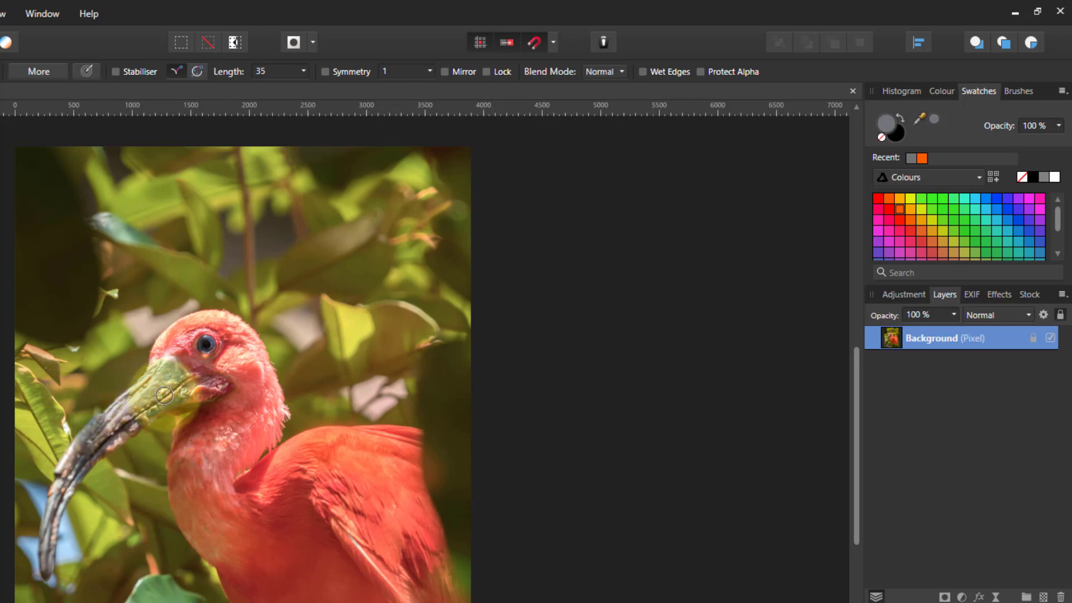
key(ctrl+z)
drag(182, 501, 157, 505)
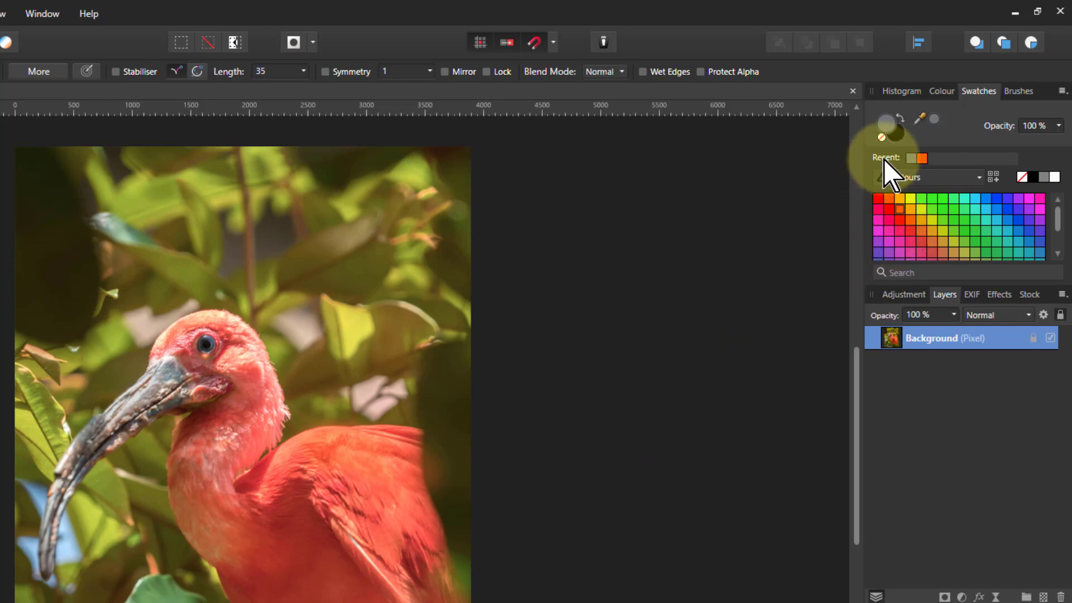
Choose the orange swatch from the Recent row as the brush colour.
click(922, 158)
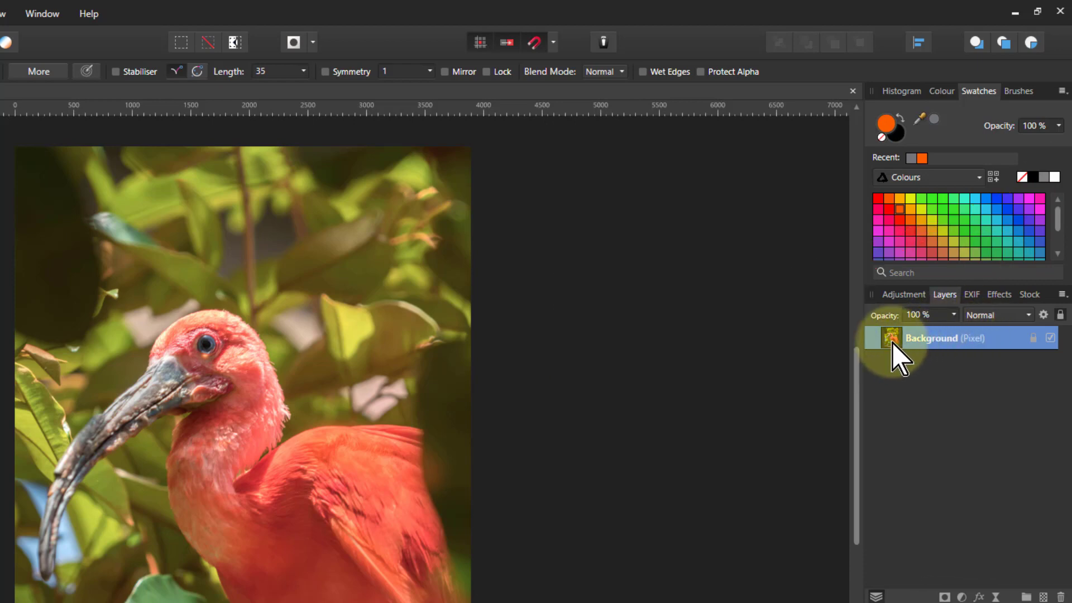
Add a new pixel layer, flood-fill it with grey, and set its blend mode to Overlay.
click(1044, 598)
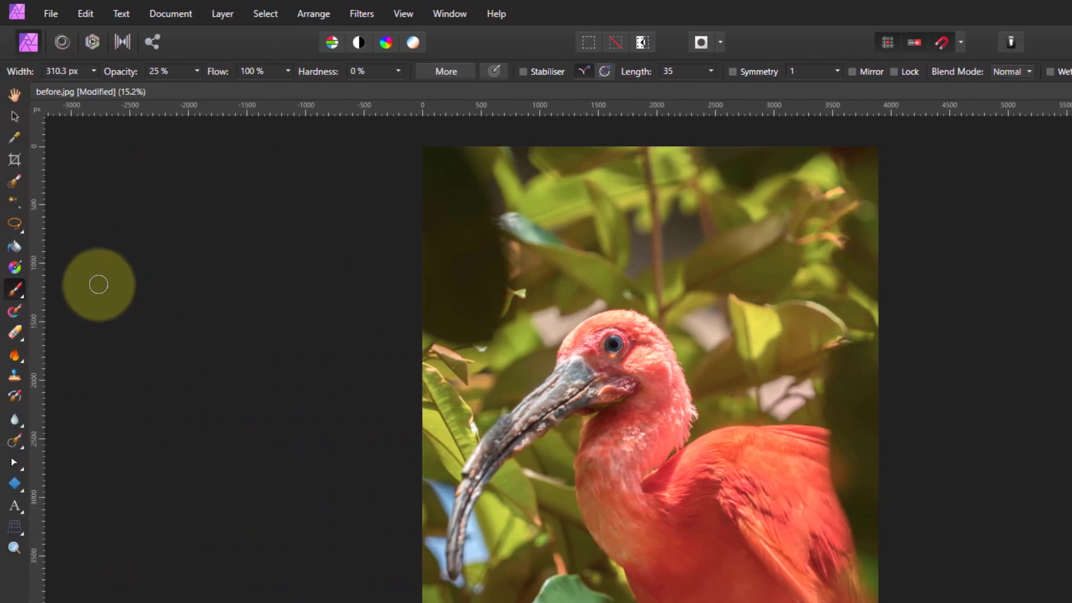
click(15, 248)
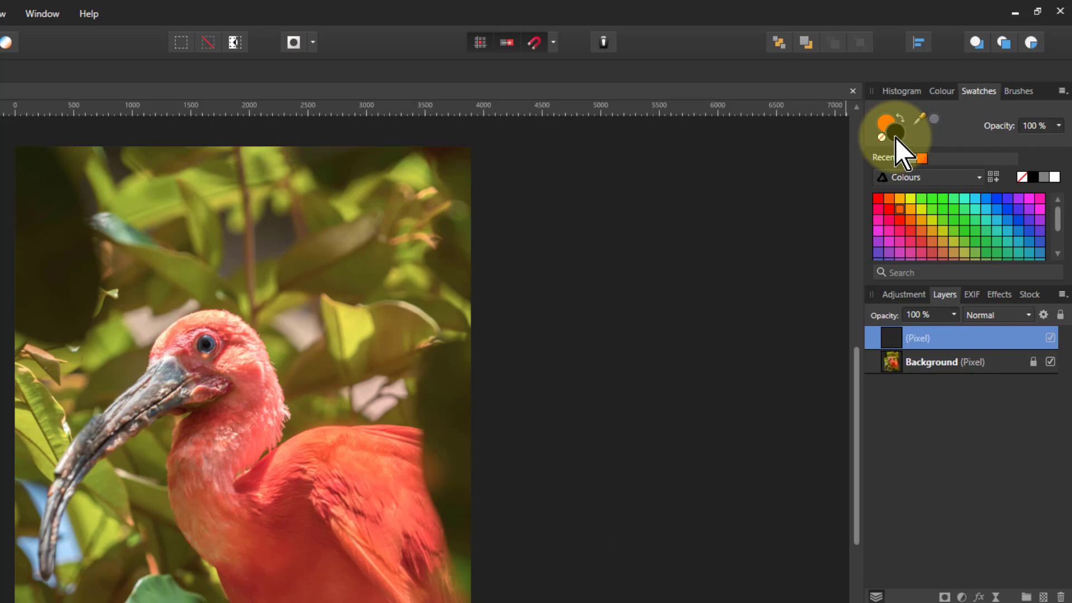
click(1044, 178)
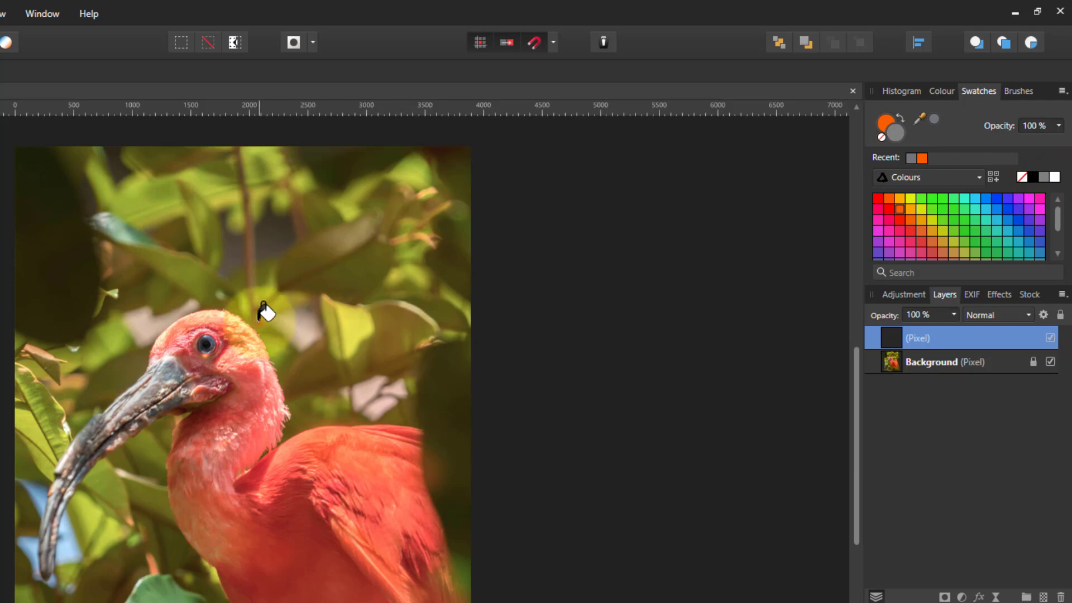
click(547, 291)
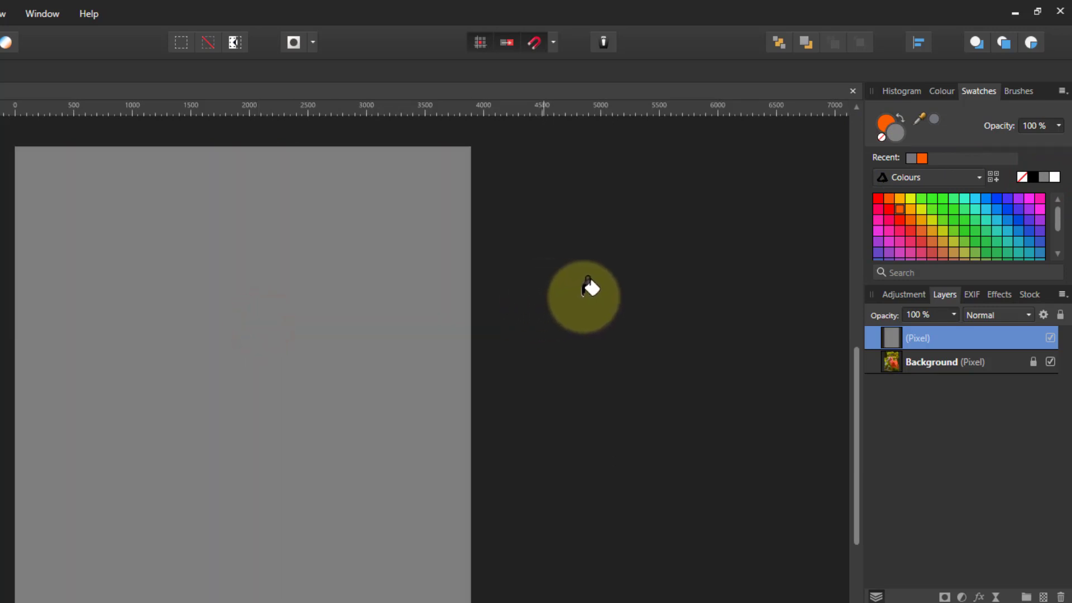
click(996, 316)
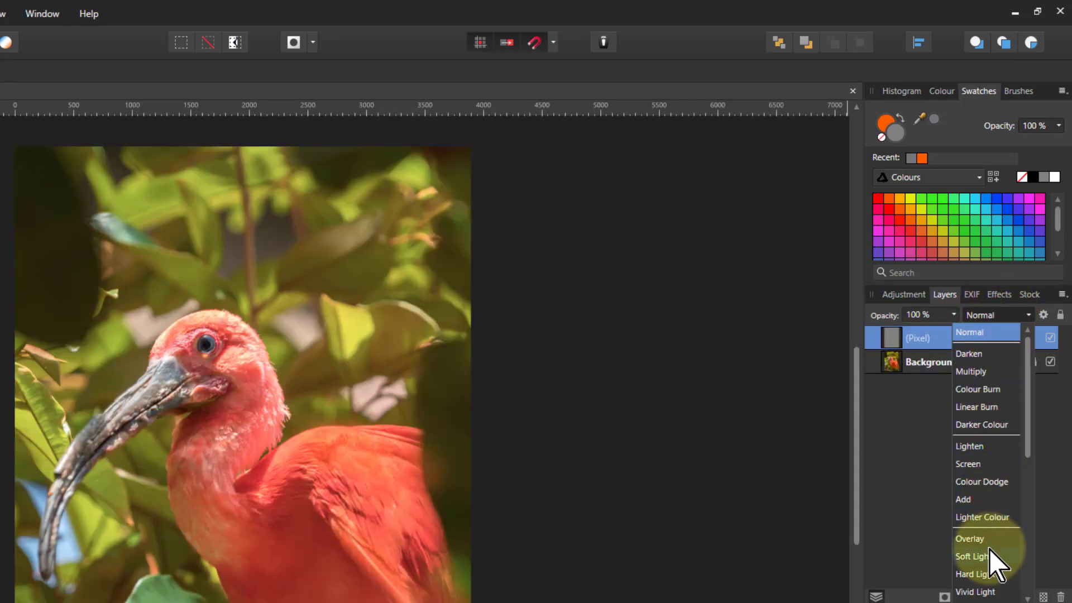
click(966, 539)
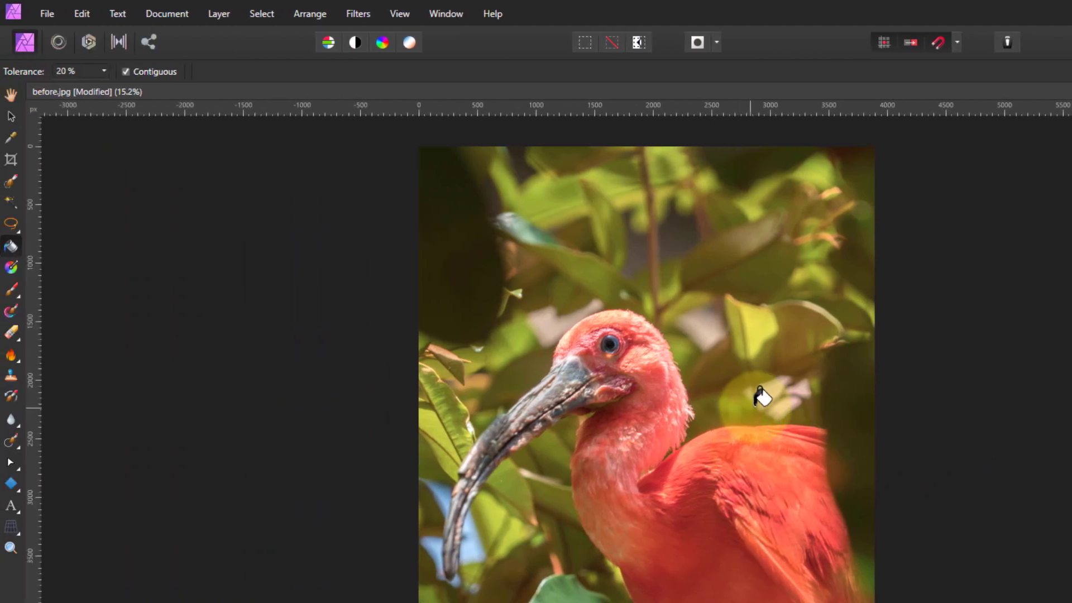
With the Paint Brush, darken the ibis's back in black and brighten its neck in white.
click(12, 293)
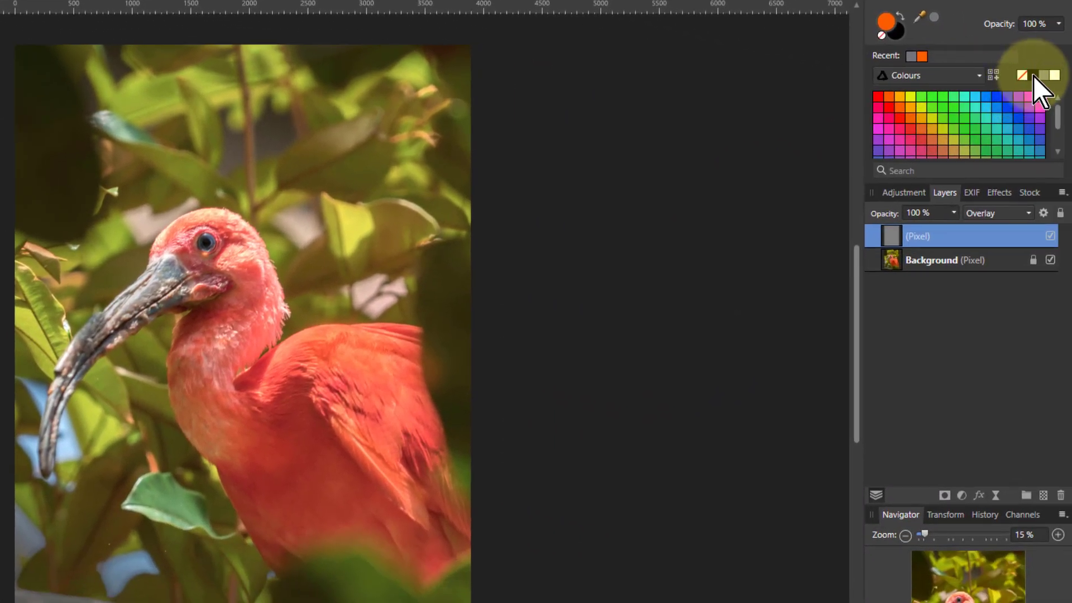
click(1033, 75)
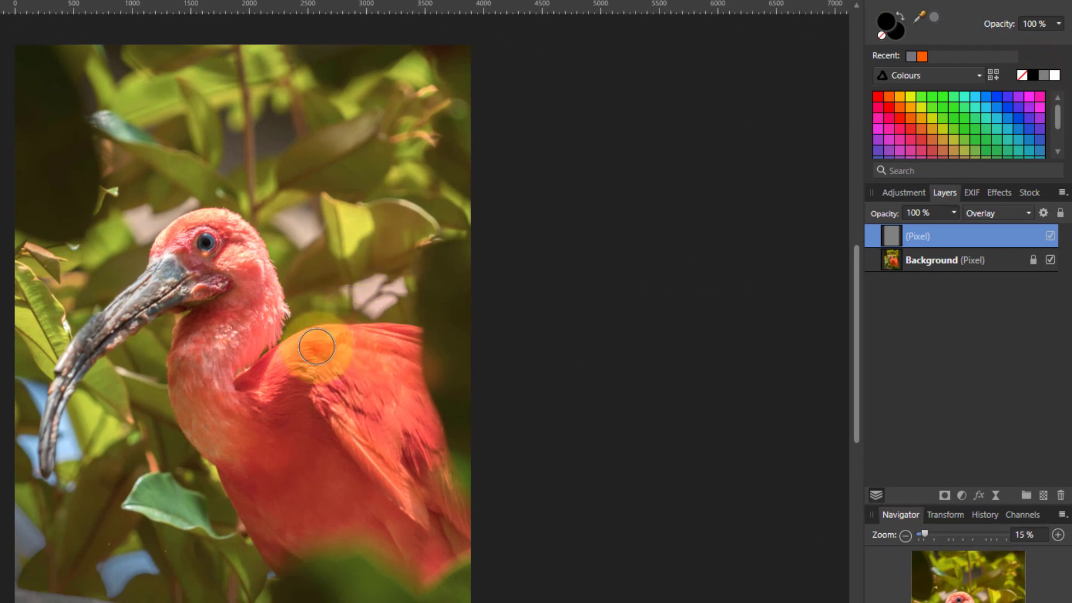
mouse_move(318, 354)
mouse_down()
mouse_move(409, 344)
mouse_move(290, 371)
mouse_up()
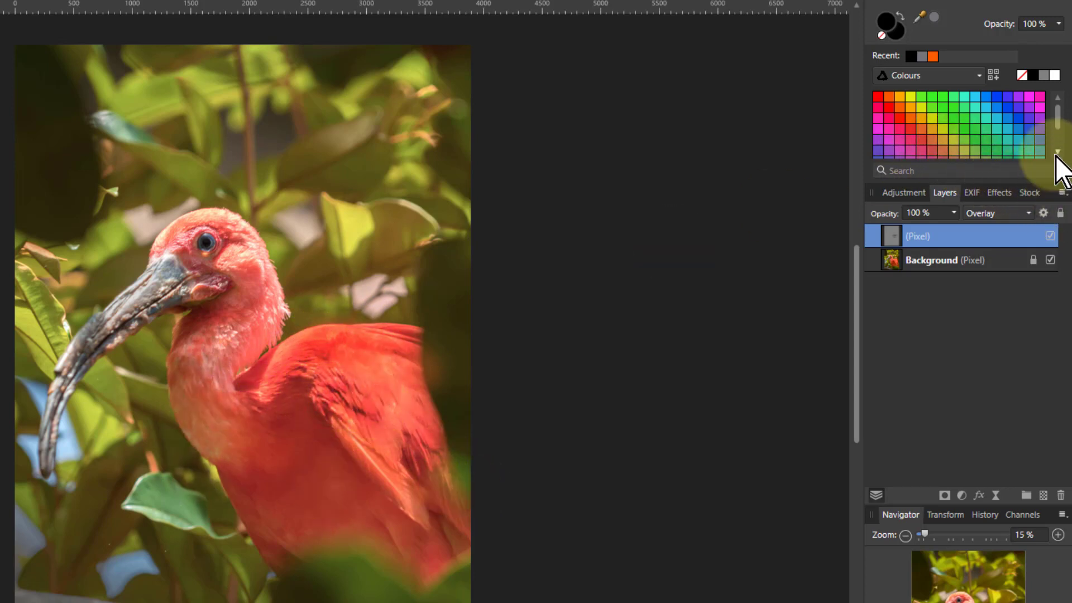
click(1054, 75)
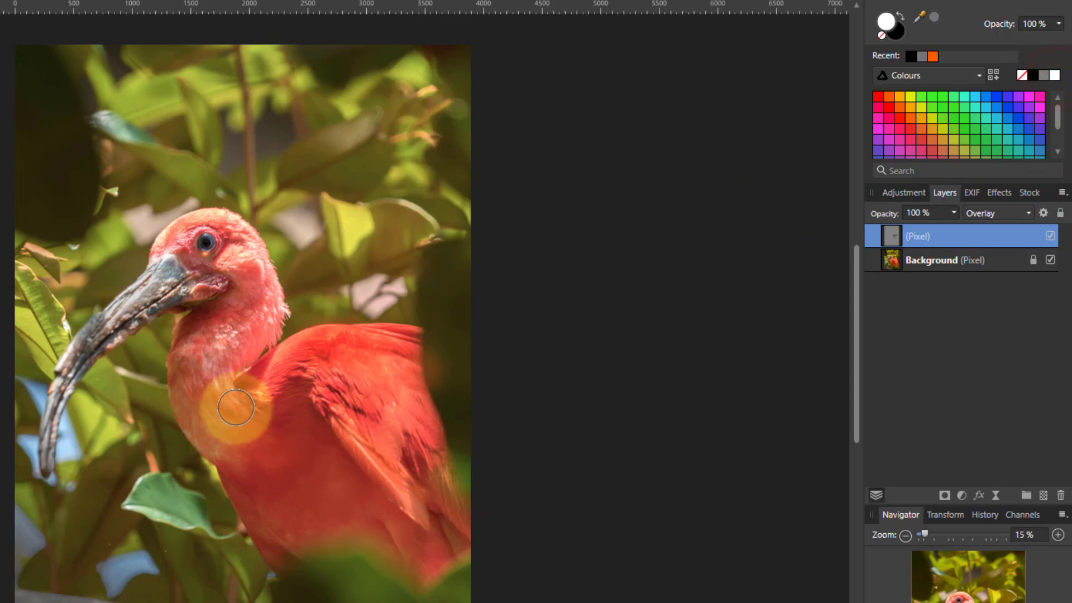
mouse_move(232, 406)
mouse_down()
mouse_move(196, 380)
mouse_move(229, 431)
mouse_move(287, 479)
mouse_move(241, 438)
mouse_move(300, 471)
mouse_up()
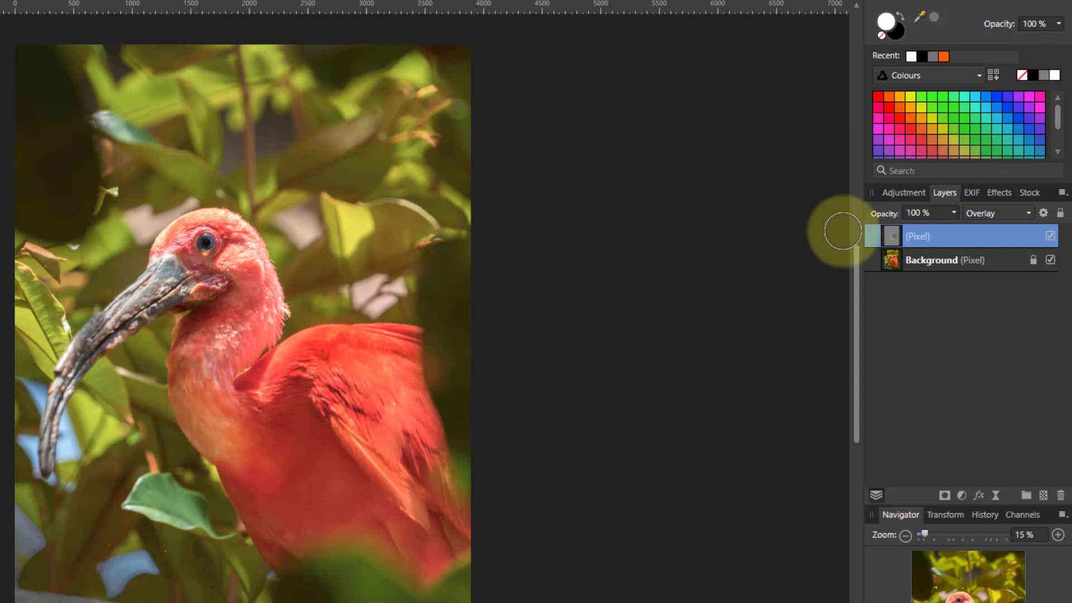
click(1032, 75)
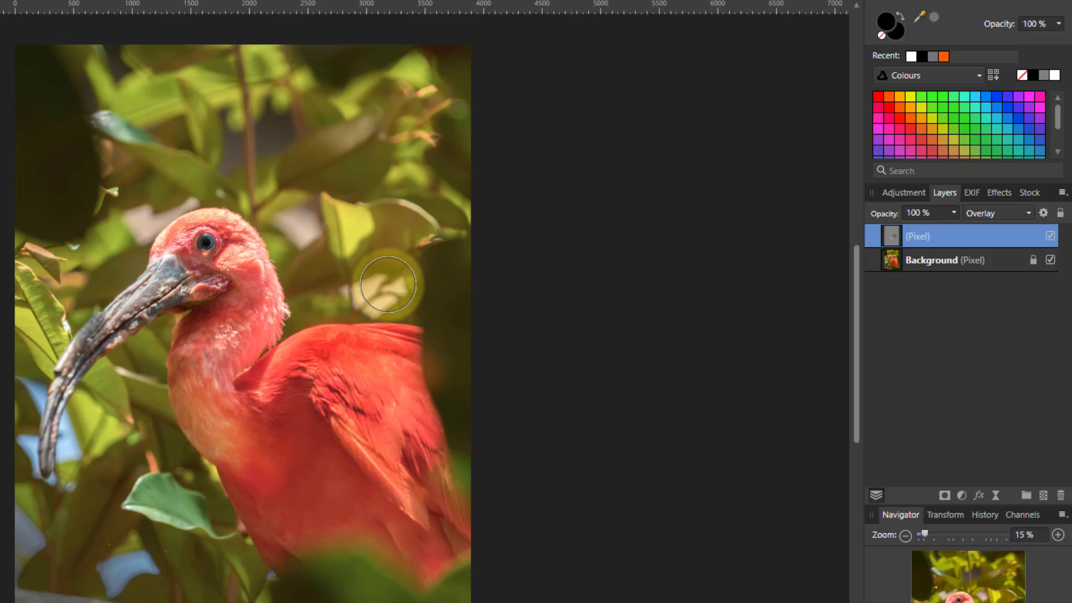
Brush black over bright leaves beside the back, above the head and left edge; toggle the layer to compare.
mouse_move(388, 284)
mouse_down()
mouse_move(404, 259)
mouse_move(387, 286)
mouse_move(413, 295)
mouse_move(335, 293)
mouse_up()
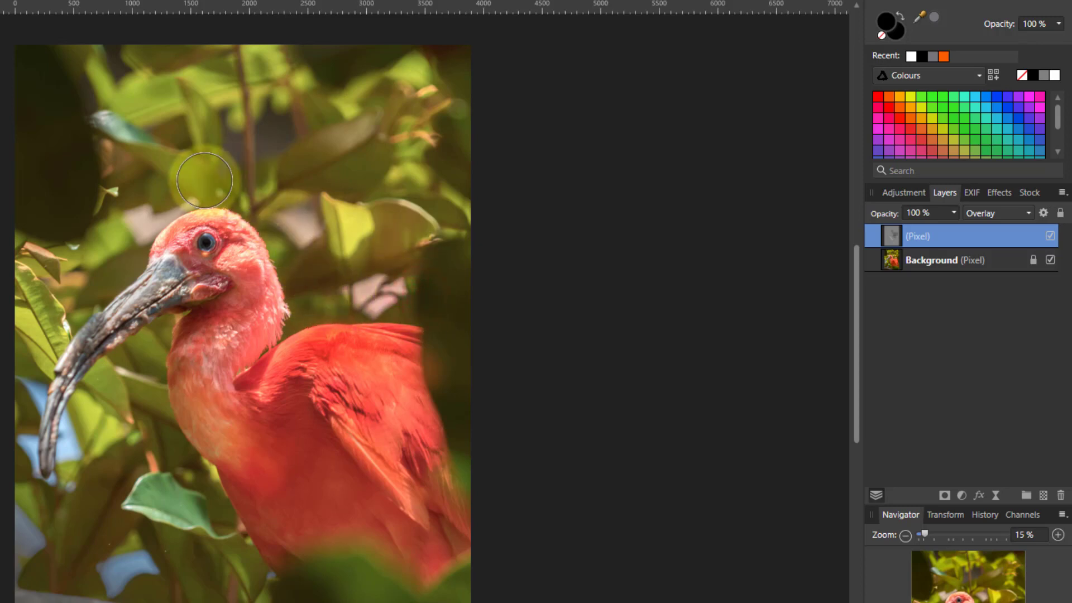
drag(204, 180, 139, 221)
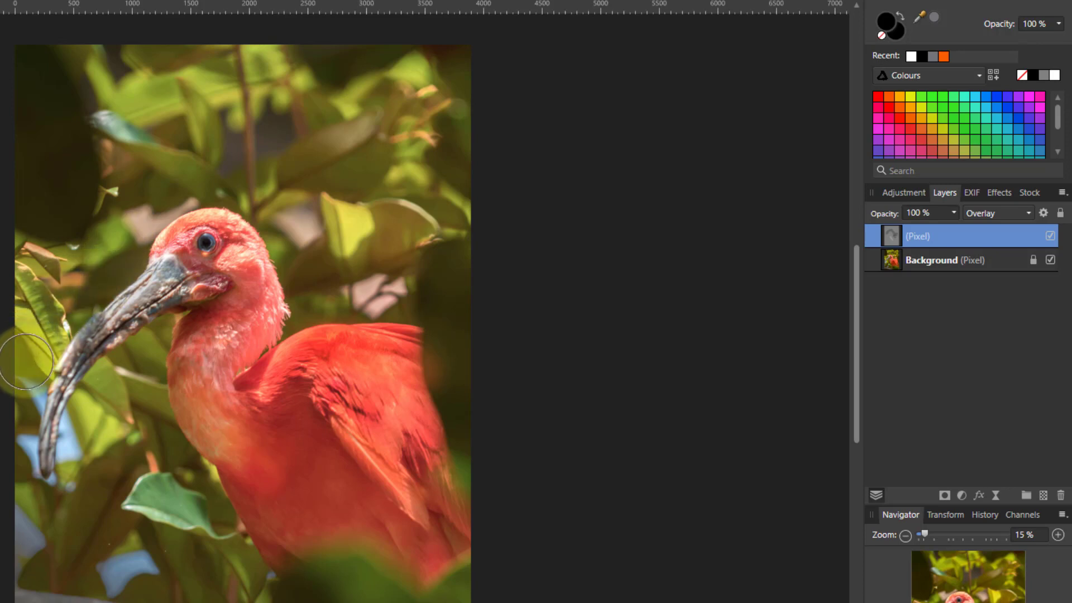
mouse_move(26, 361)
mouse_down()
mouse_move(20, 460)
mouse_move(45, 511)
mouse_move(72, 494)
mouse_move(109, 404)
mouse_move(151, 348)
mouse_move(124, 399)
mouse_move(140, 434)
mouse_move(157, 445)
mouse_move(140, 399)
mouse_move(153, 438)
mouse_move(197, 483)
mouse_move(245, 600)
mouse_move(179, 520)
mouse_up()
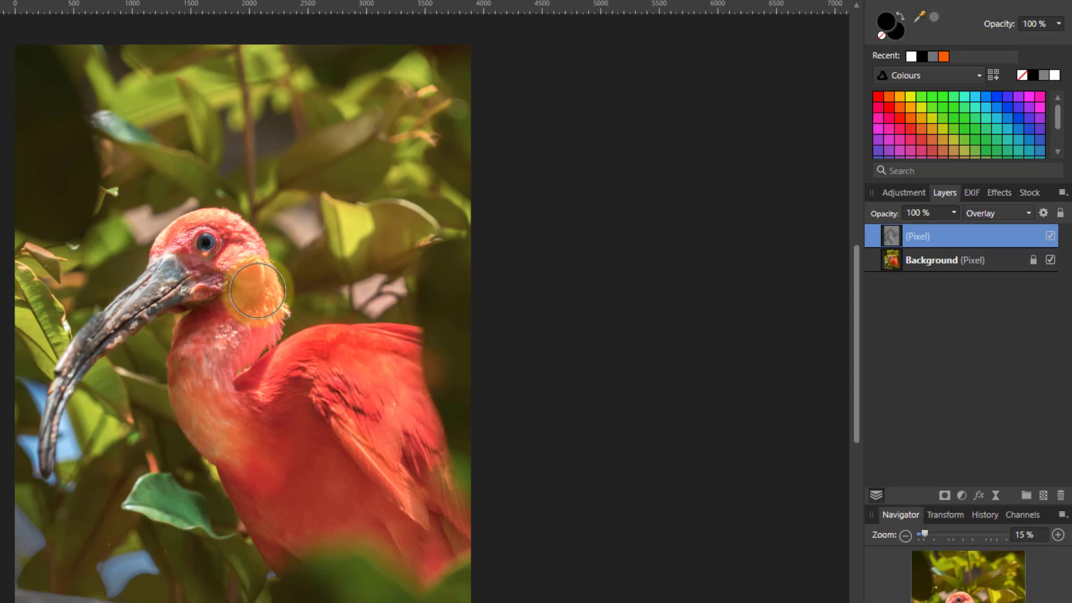
click(1050, 235)
click(1052, 236)
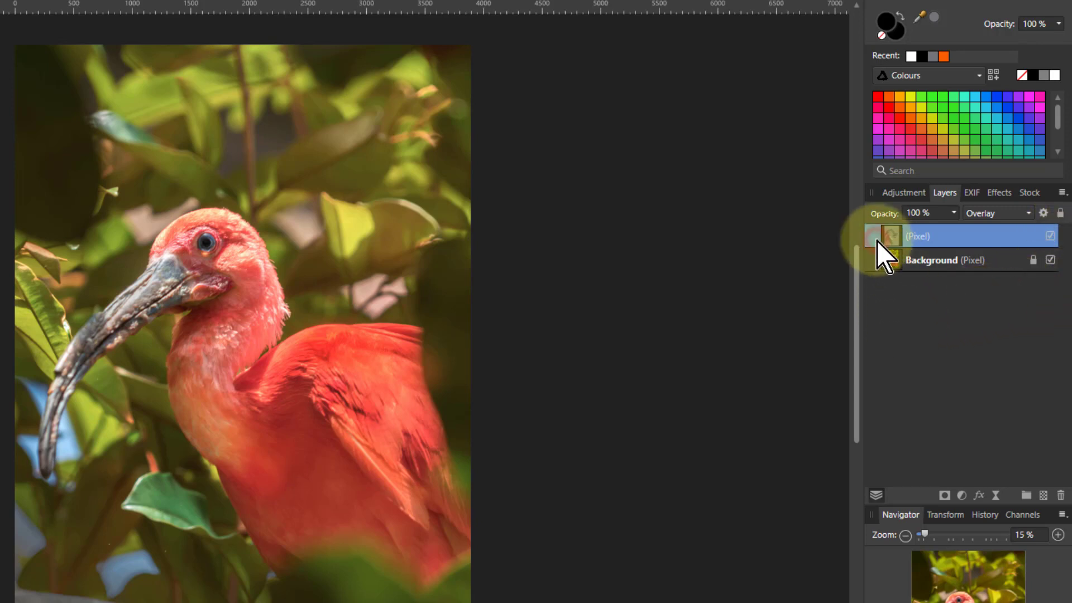
Delete the painted Pixel layer and add a new fill layer from the Layer menu.
key(Delete)
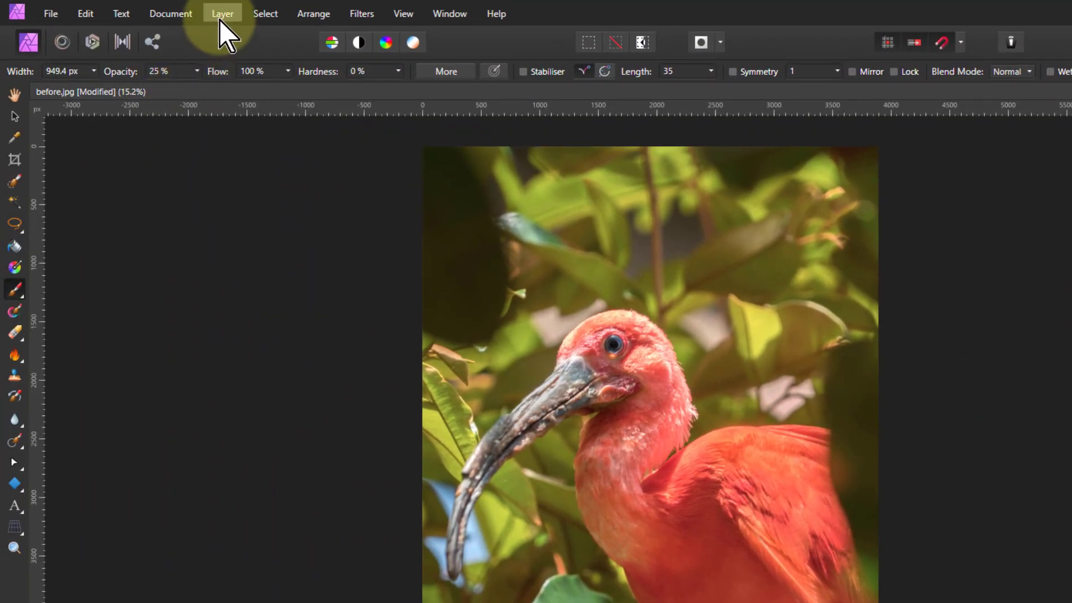
click(219, 20)
click(101, 79)
click(170, 14)
mouse_move(222, 15)
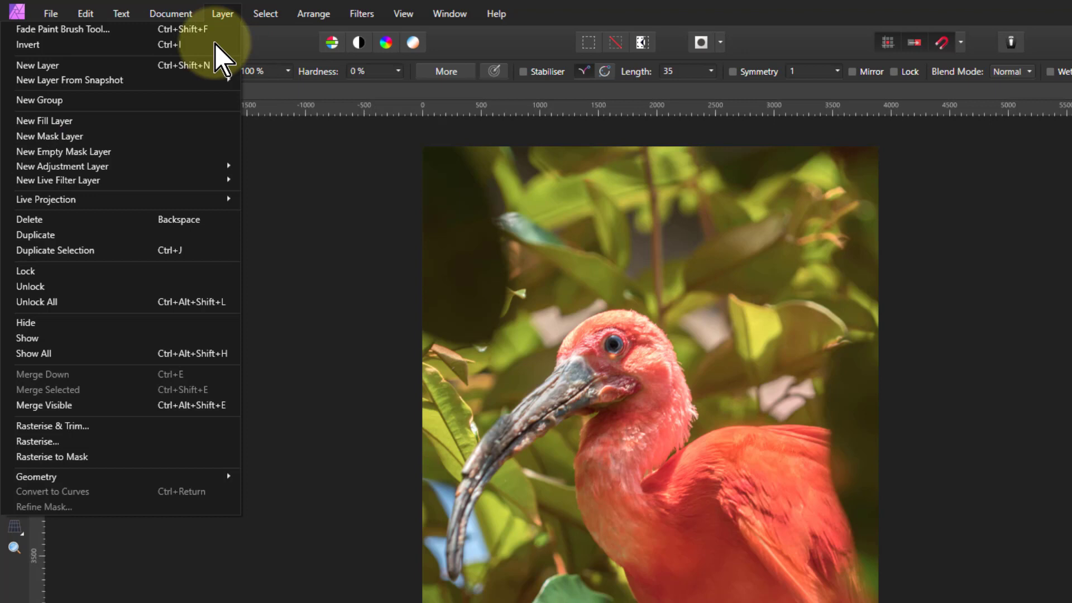
click(166, 122)
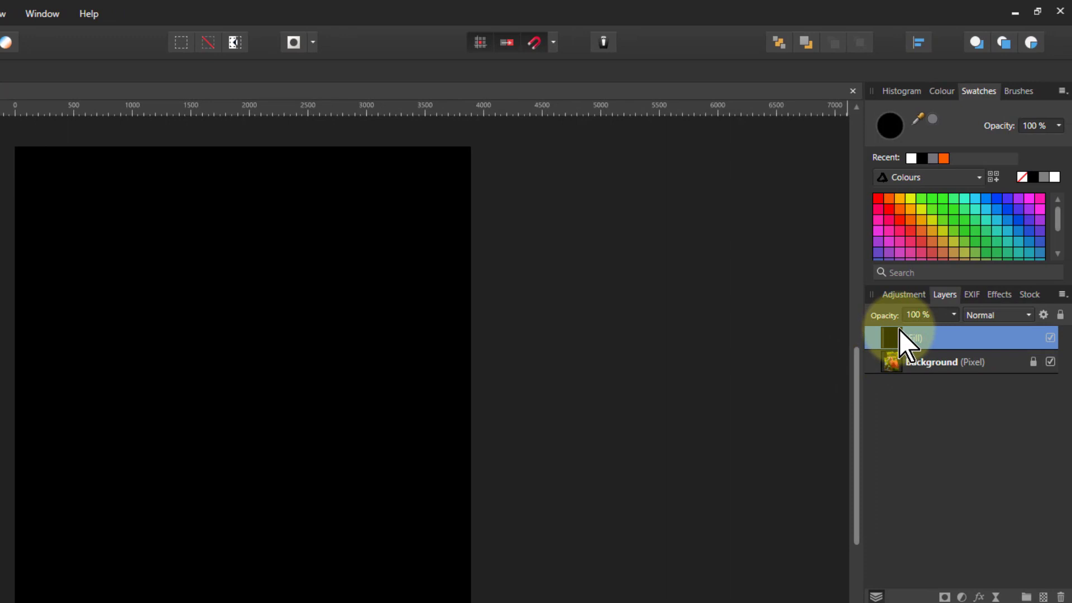
Colour the fill layer orange, blend it in Soft Light, and lower its opacity to 58%.
click(943, 159)
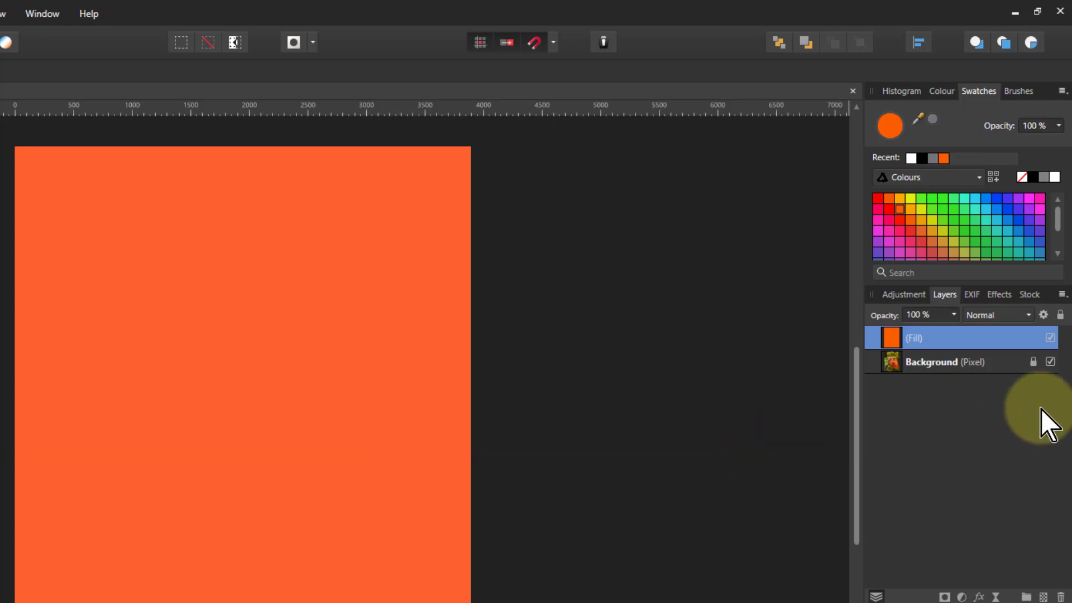
click(991, 317)
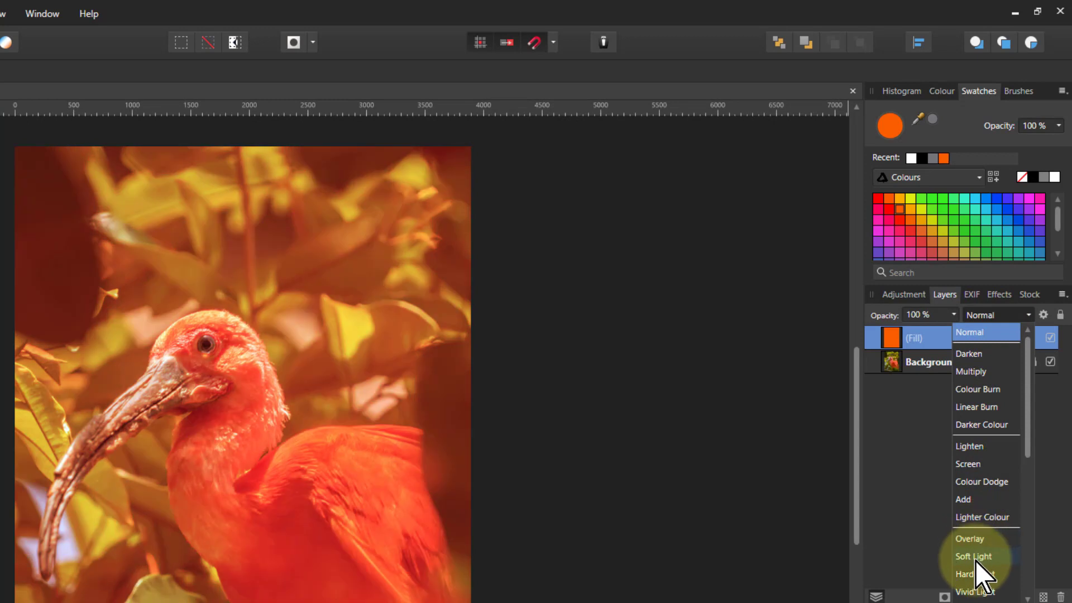
click(975, 558)
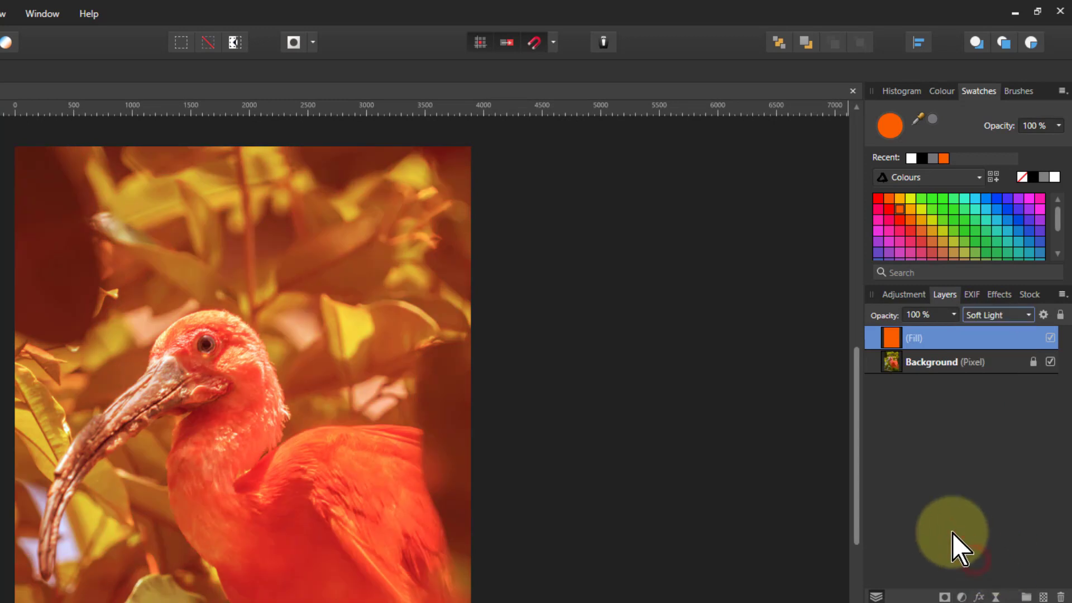
click(953, 314)
drag(954, 316, 908, 346)
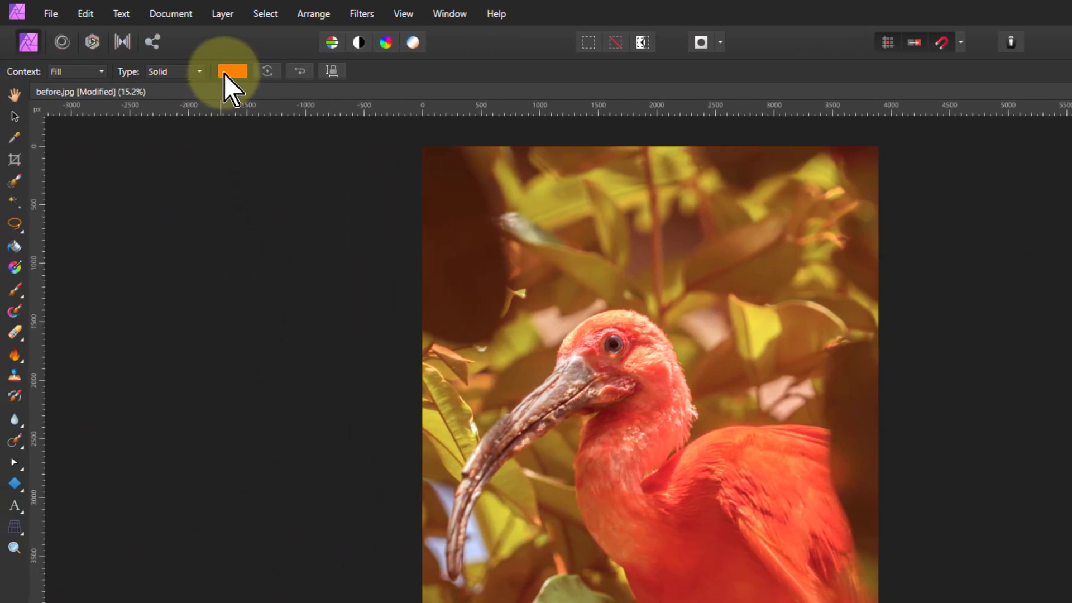
Recolour the Soft Light Fill layer from the Swatches palette: test pink, blue and magenta, then keep blue.
click(232, 73)
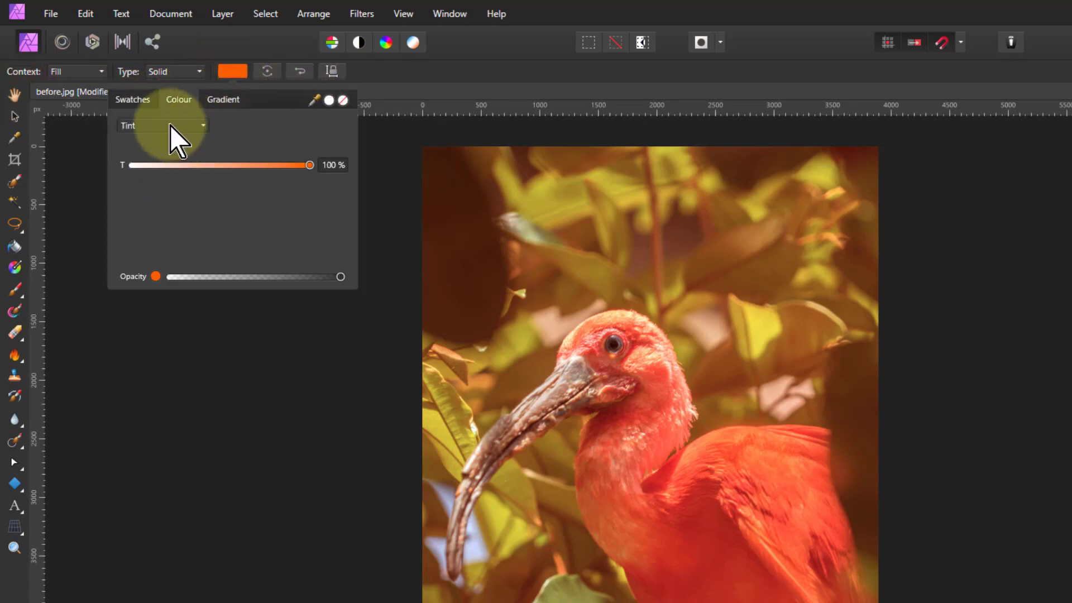
click(131, 99)
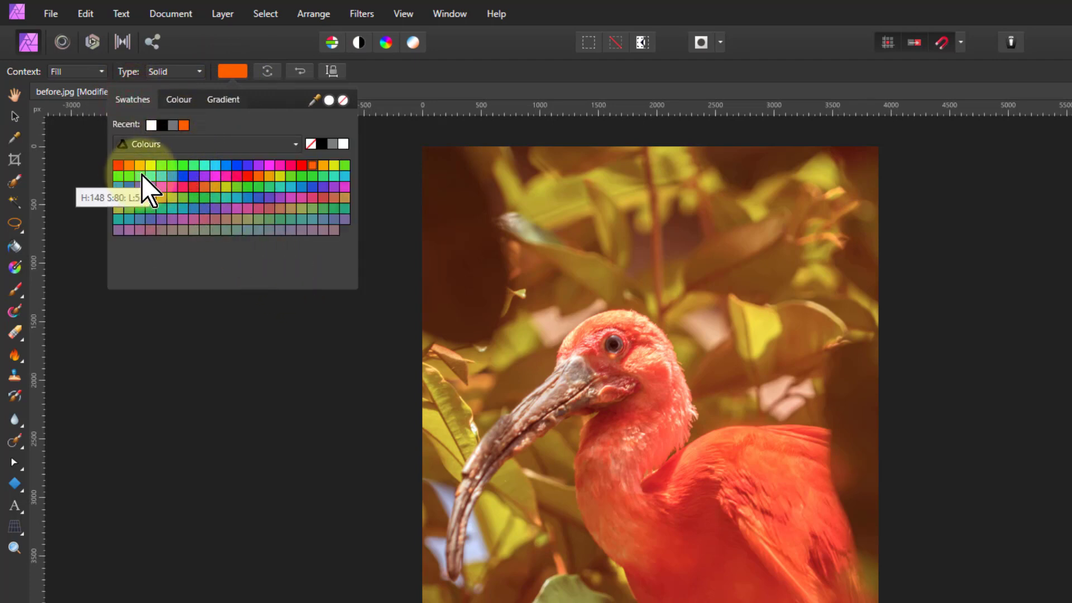
click(235, 176)
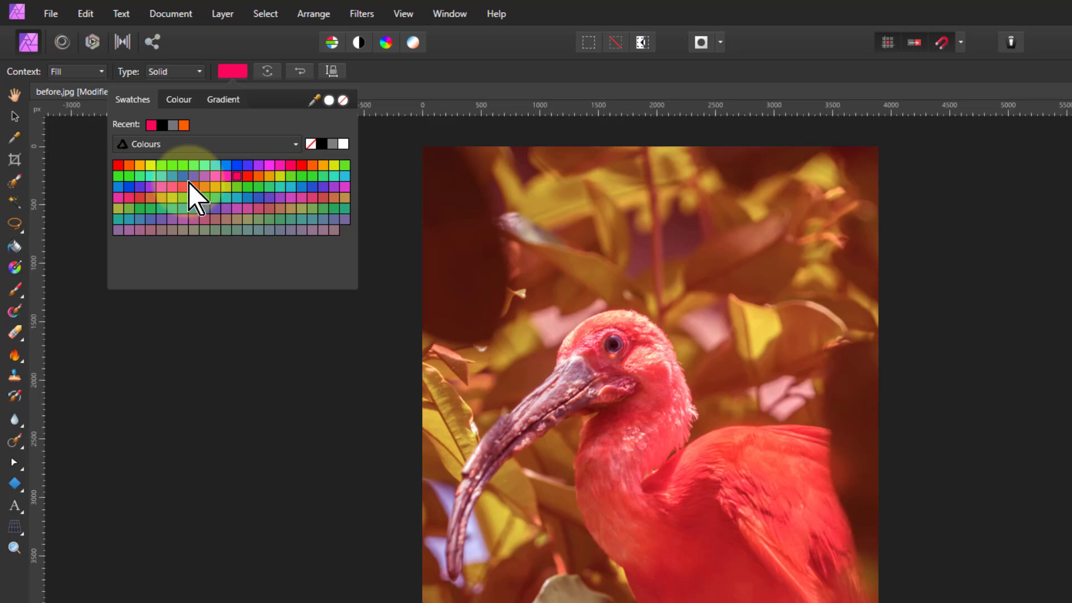
click(173, 177)
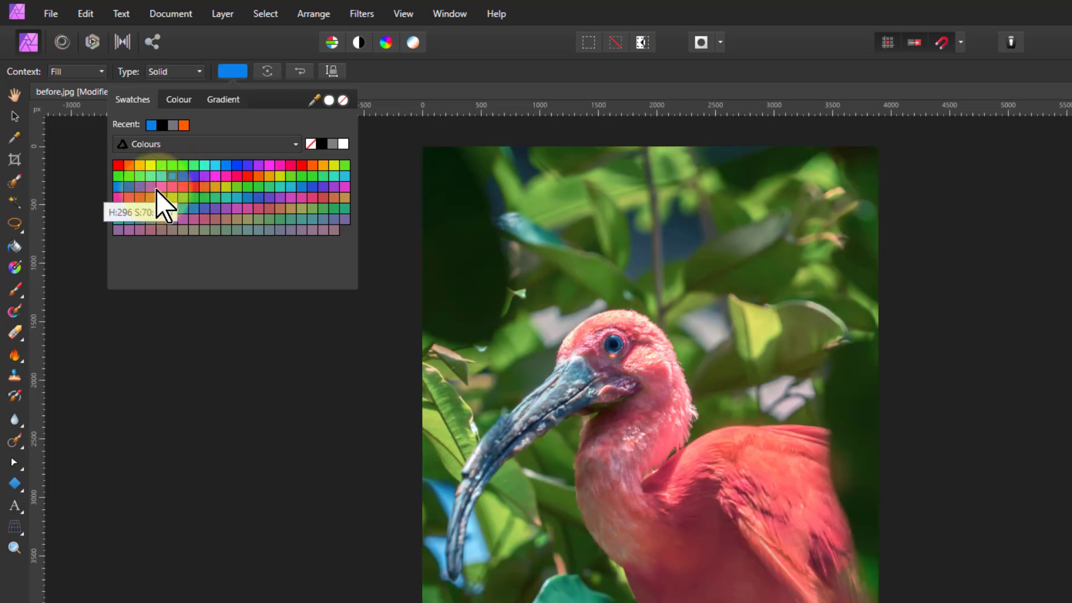
click(159, 188)
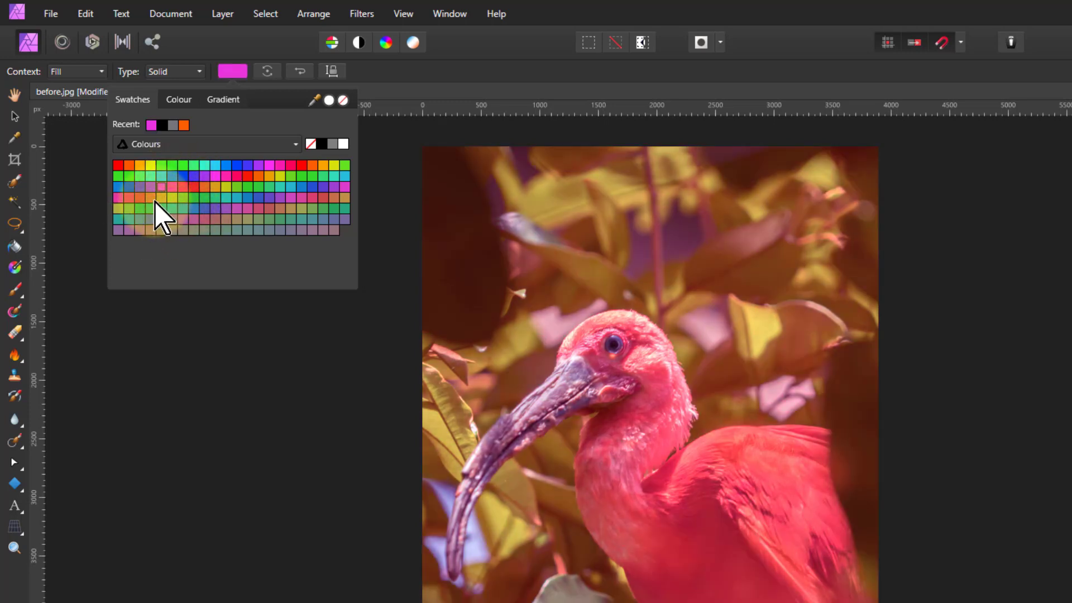
click(120, 189)
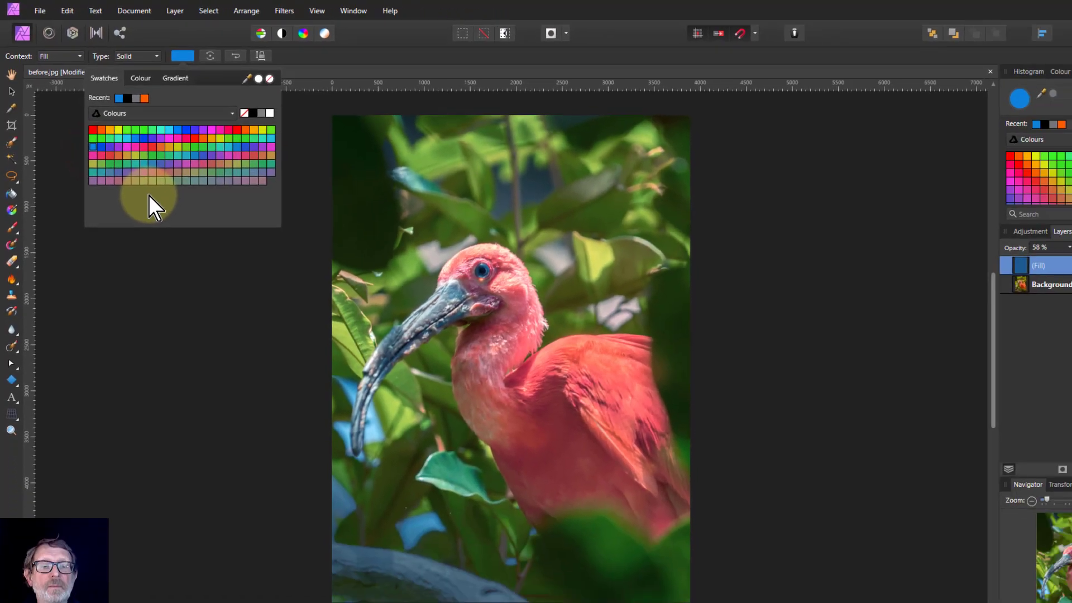